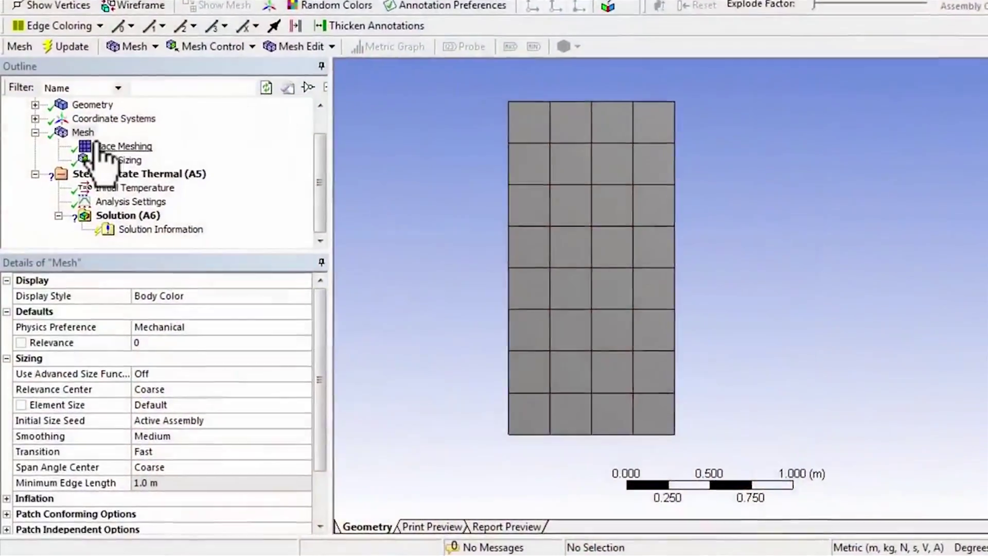
Select Mesh and expand its Statistics to show 121 nodes and 32 elements.
click(73, 177)
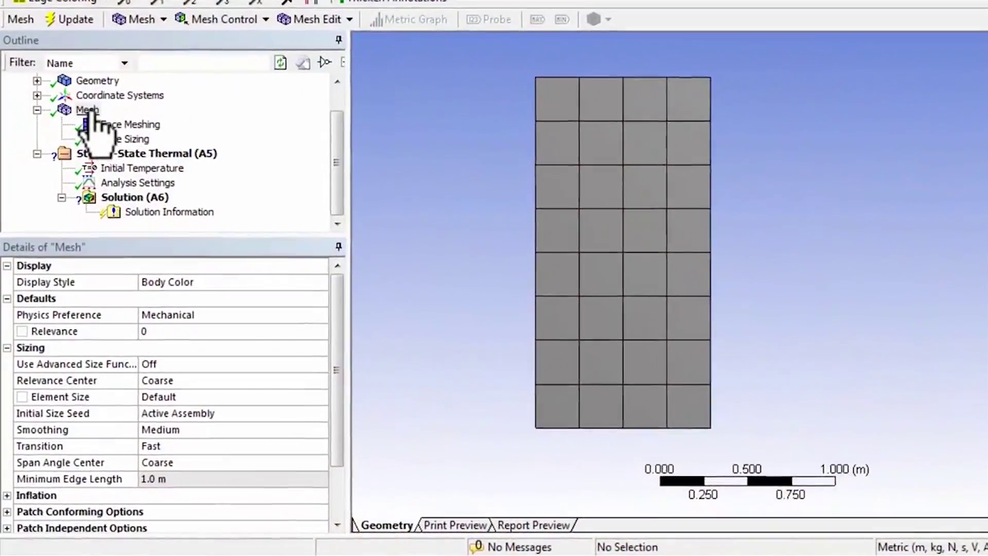
drag(356, 293, 353, 388)
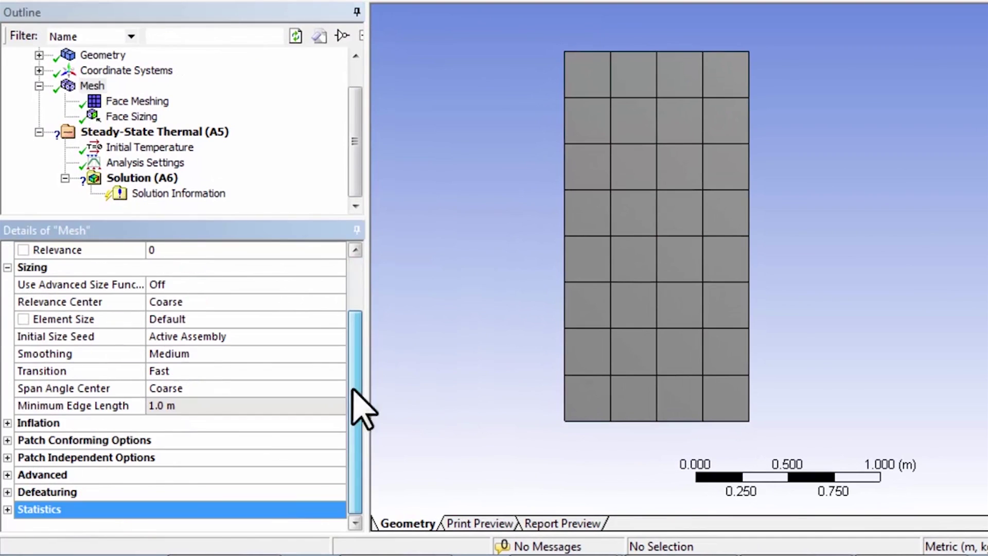
click(7, 509)
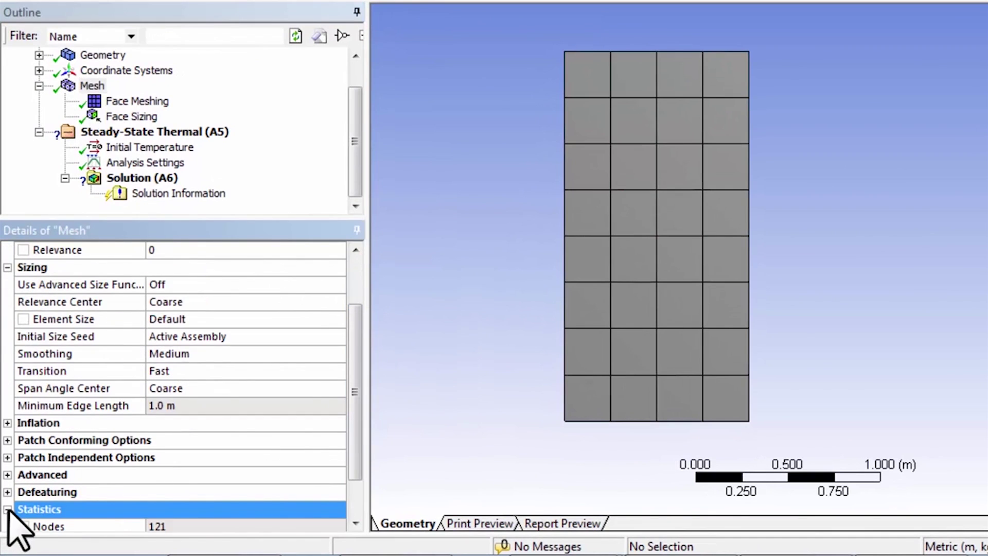
drag(360, 408, 363, 481)
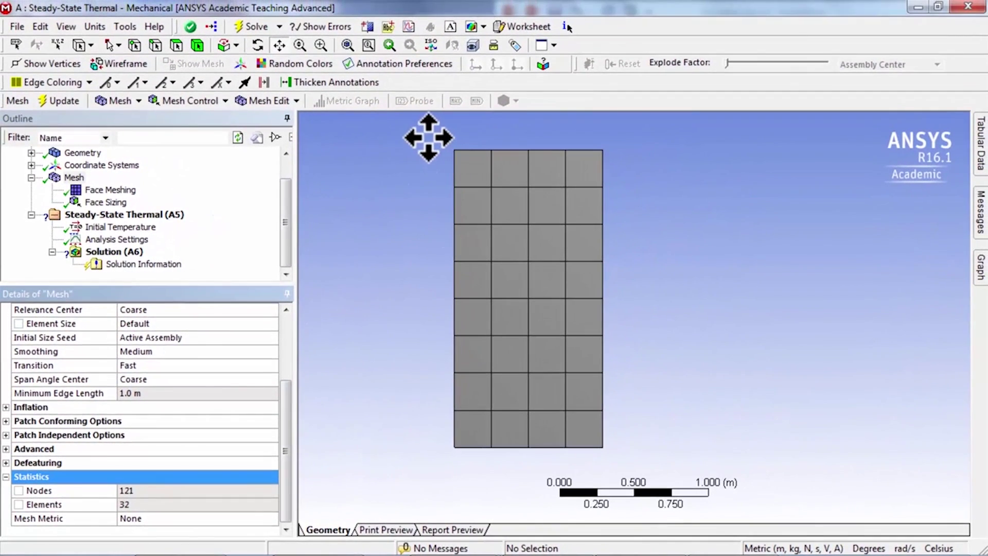
Zoom in on the mesh's top-left elements and set the select type to Select Mesh.
right_drag(428, 138, 501, 216)
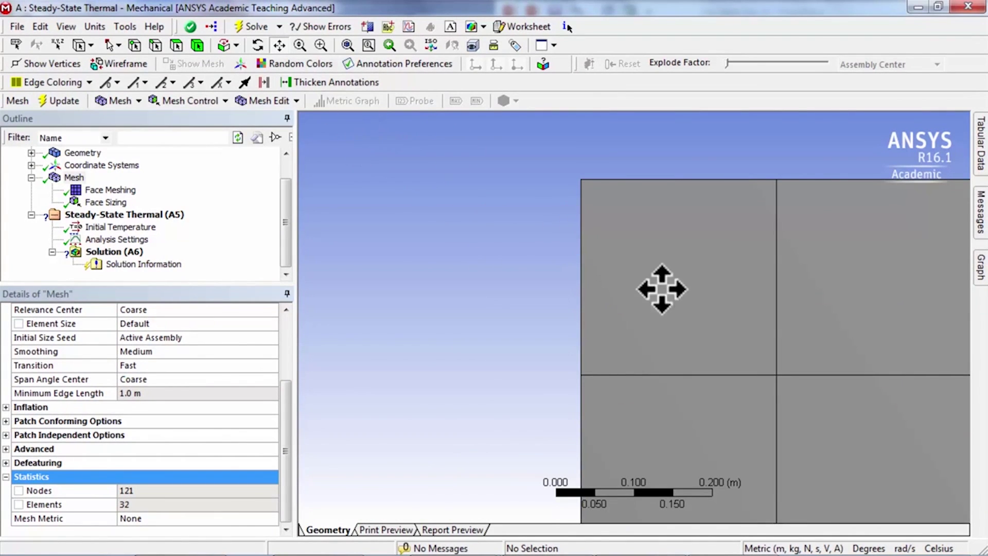
drag(662, 290, 434, 266)
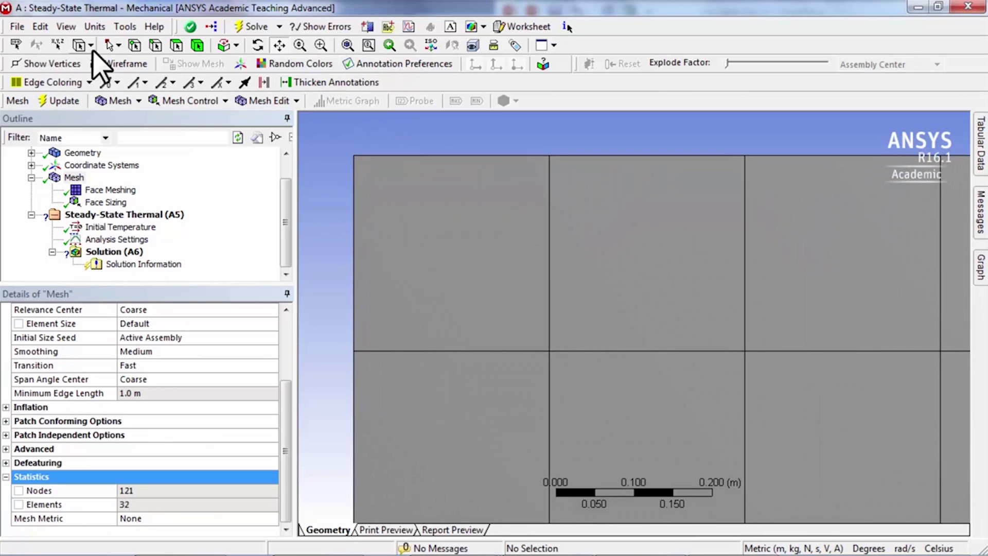
click(92, 45)
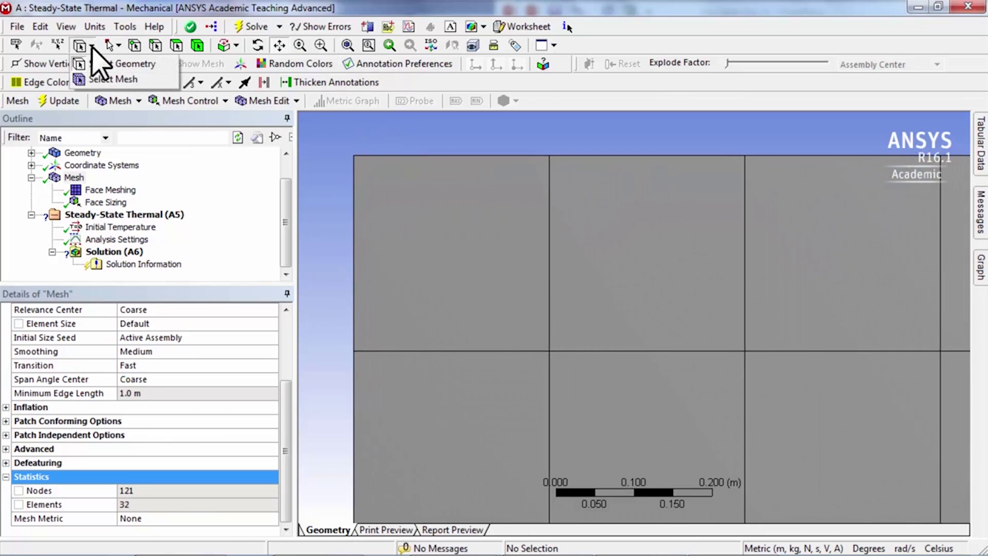
click(95, 80)
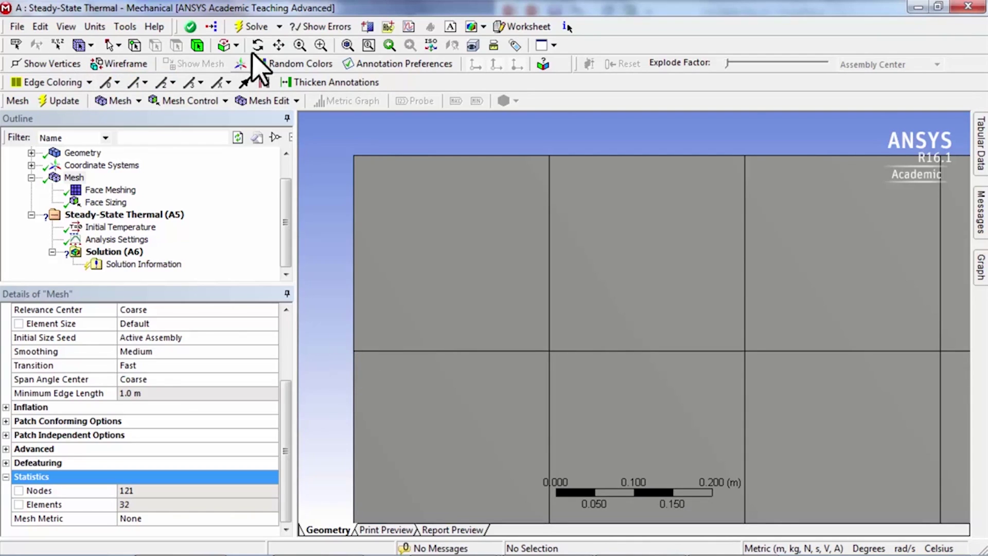
Test element picking on the top-left element, then settle on Select Vertex/Node mode.
click(135, 45)
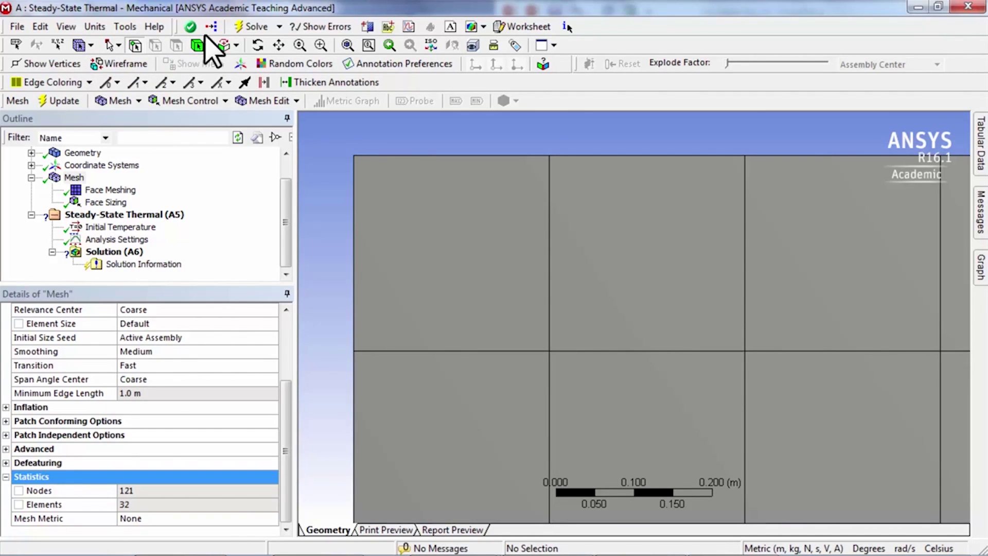
click(198, 46)
click(523, 322)
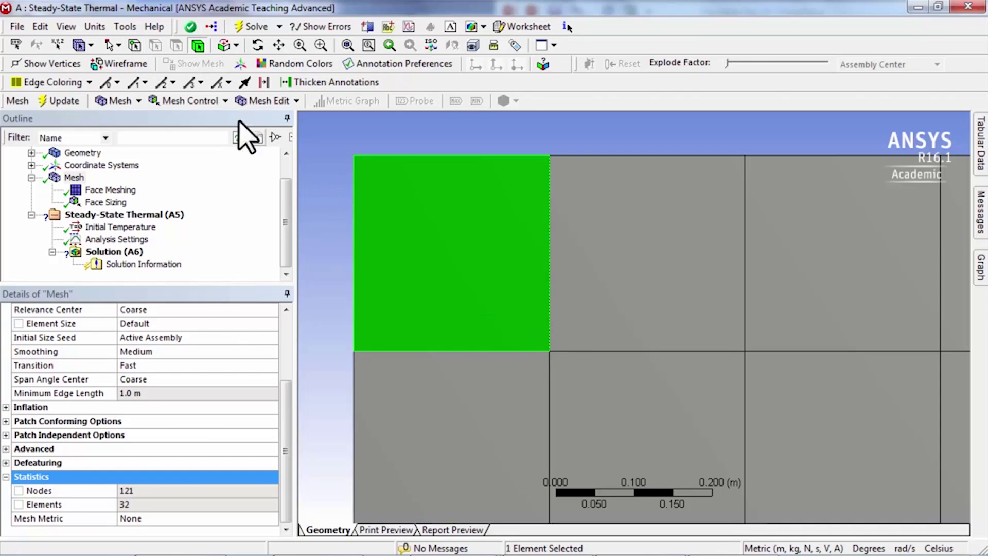
click(134, 45)
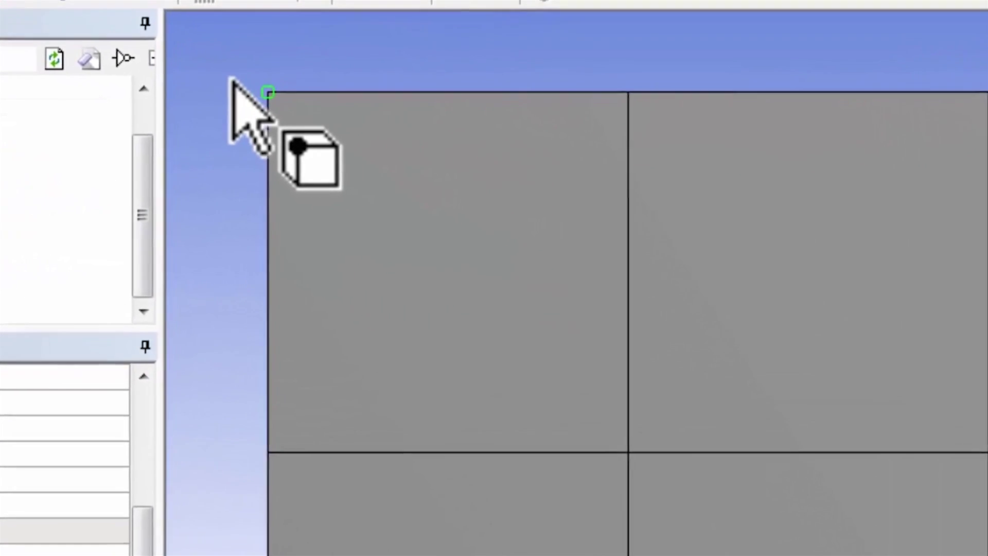
Add the top-left element's four corner and four midside nodes to the selection.
ctrl+click(246, 277)
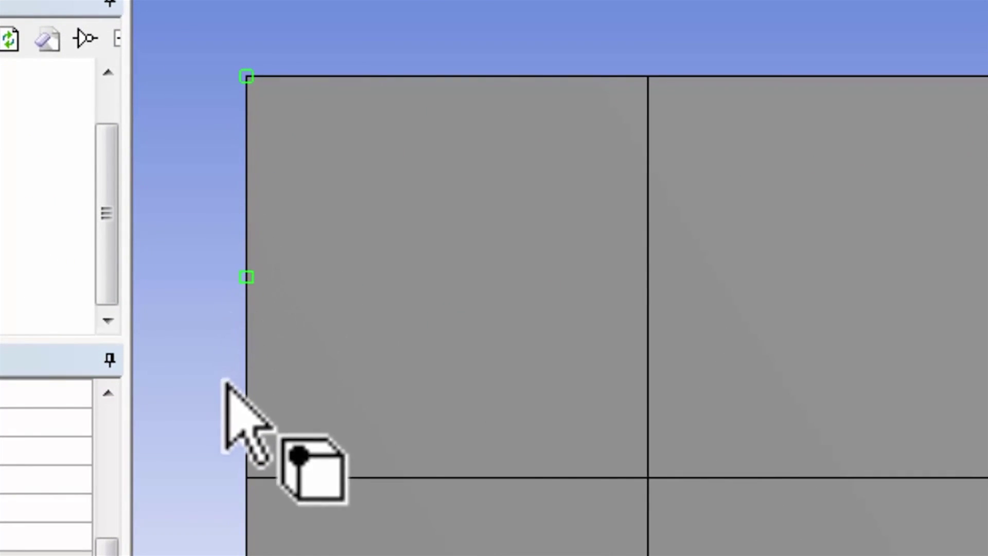
ctrl+click(246, 477)
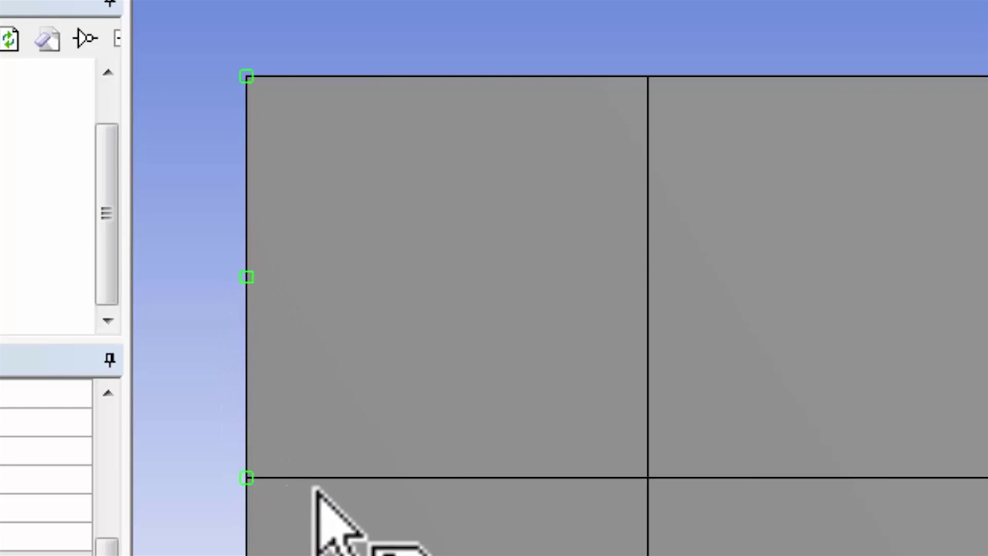
ctrl+click(446, 477)
ctrl+click(648, 477)
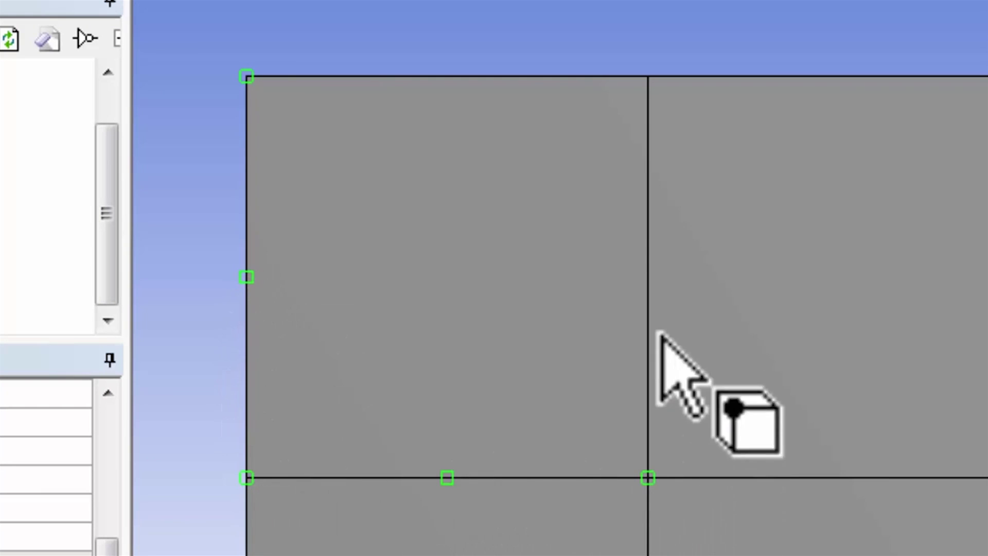
ctrl+click(648, 277)
ctrl+click(647, 76)
ctrl+click(447, 76)
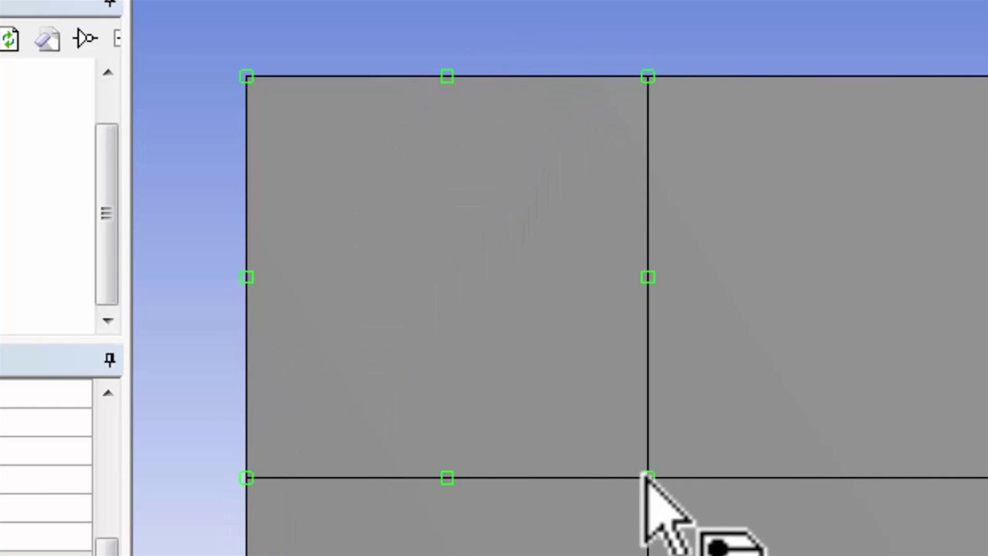
ctrl+click(246, 77)
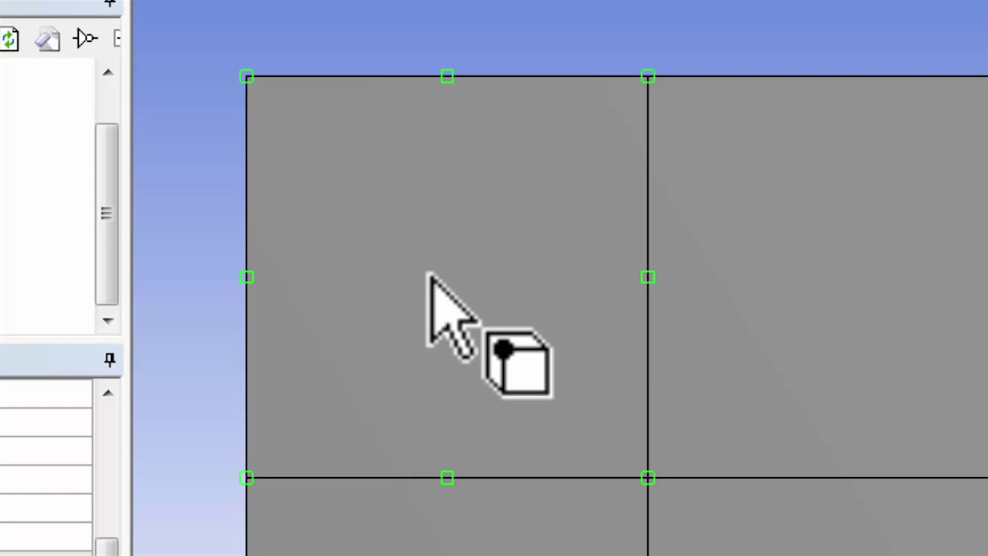
Circle the node shared by four elements and checkmark those four elements.
mouse_move(643, 471)
mouse_down()
mouse_move(644, 452)
mouse_move(646, 499)
mouse_move(650, 442)
mouse_move(650, 471)
mouse_up()
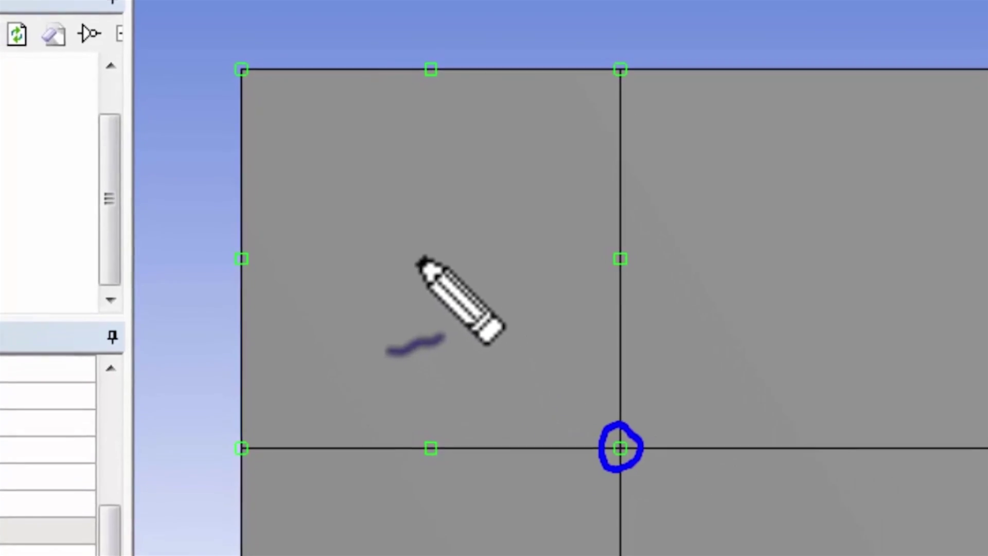
drag(415, 247, 481, 223)
mouse_move(739, 240)
mouse_down()
mouse_move(778, 245)
mouse_move(801, 230)
mouse_up()
drag(444, 555, 486, 555)
mouse_move(615, 387)
mouse_down()
mouse_move(633, 401)
mouse_move(679, 363)
mouse_up()
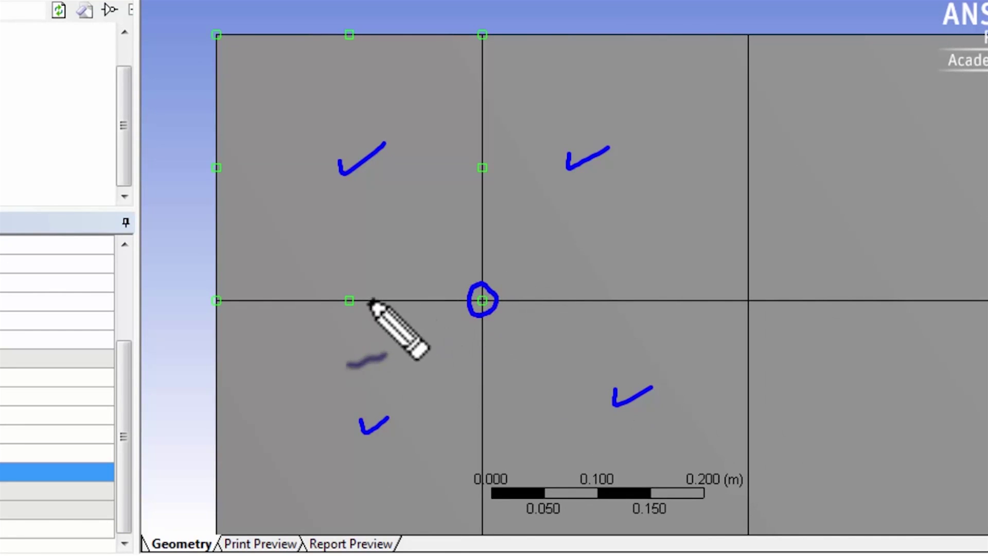
Circle the top-left element's corner and midside nodes along its left and top edges.
drag(355, 284, 364, 287)
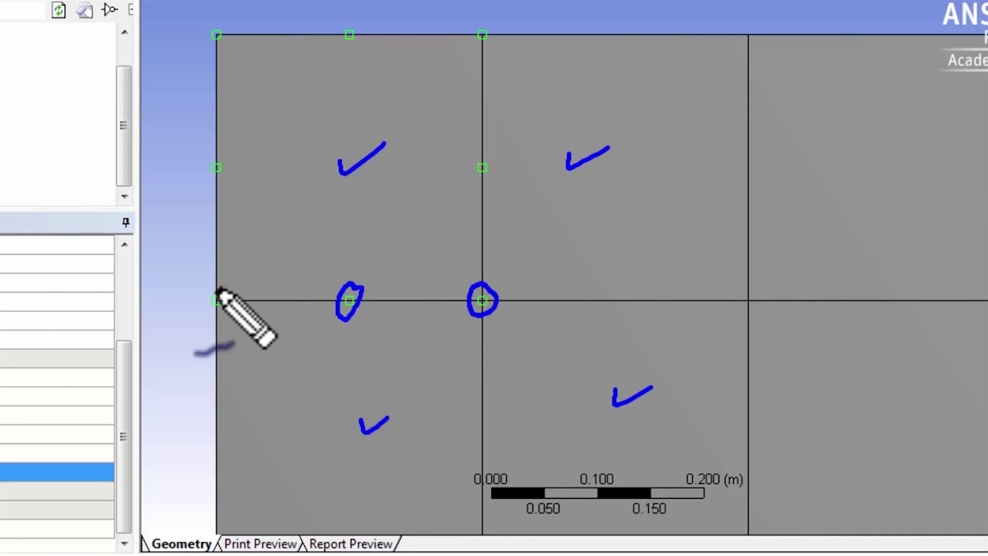
drag(219, 285, 226, 284)
drag(221, 155, 234, 148)
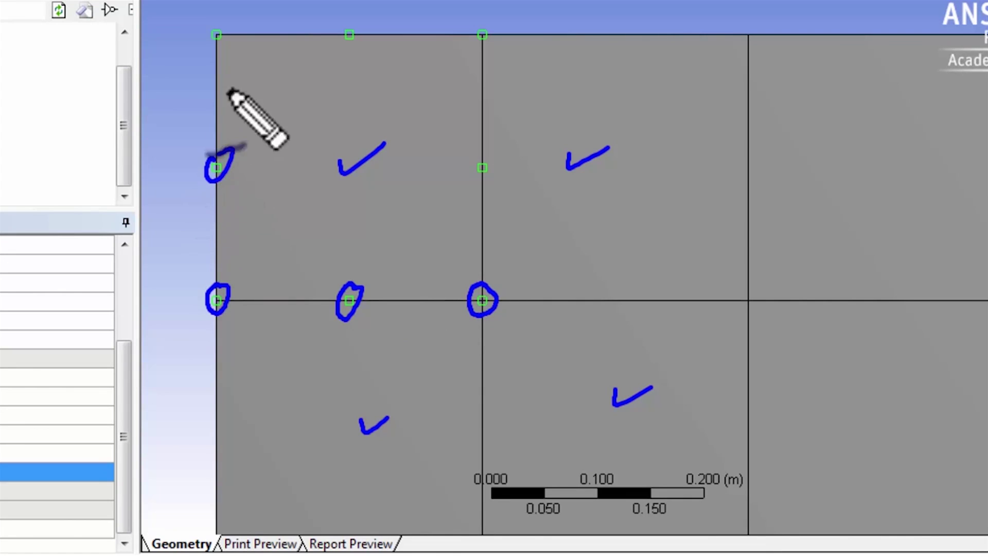
drag(226, 20, 232, 23)
mouse_move(346, 13)
mouse_down()
mouse_move(351, 47)
mouse_move(360, 21)
mouse_up()
drag(481, 27, 486, 21)
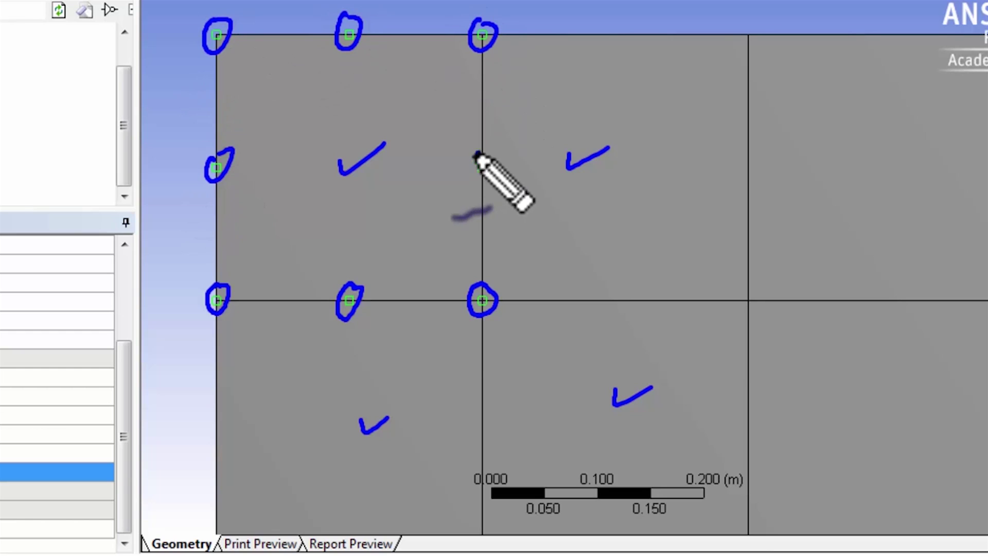
Circle the second upper element's midside and corner nodes.
drag(476, 155, 502, 150)
drag(601, 29, 615, 14)
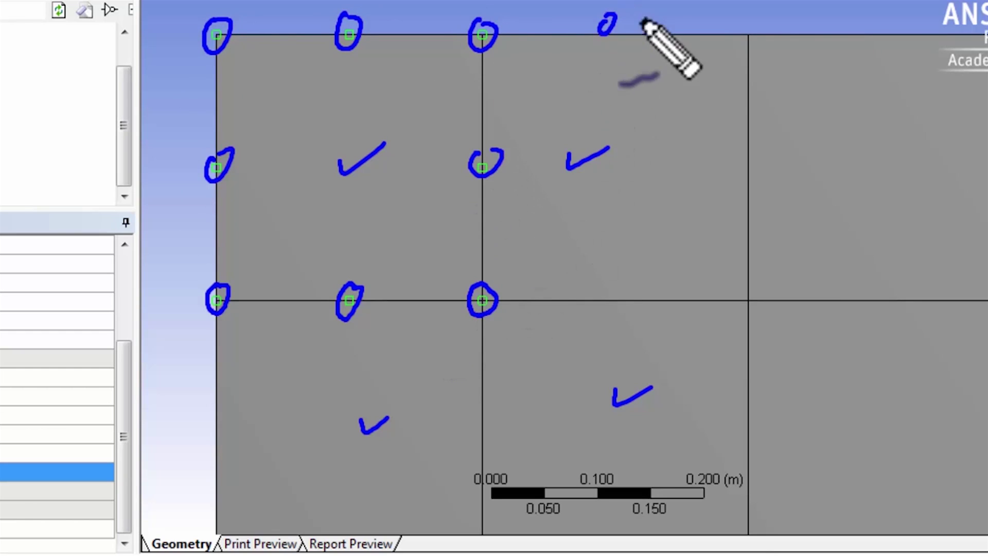
drag(753, 24, 757, 27)
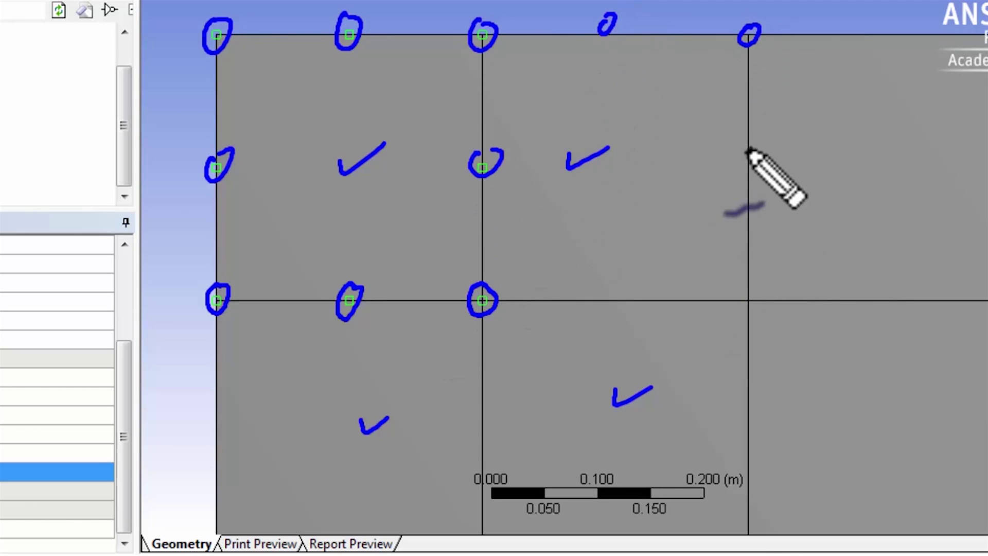
drag(748, 150, 752, 151)
drag(752, 288, 756, 289)
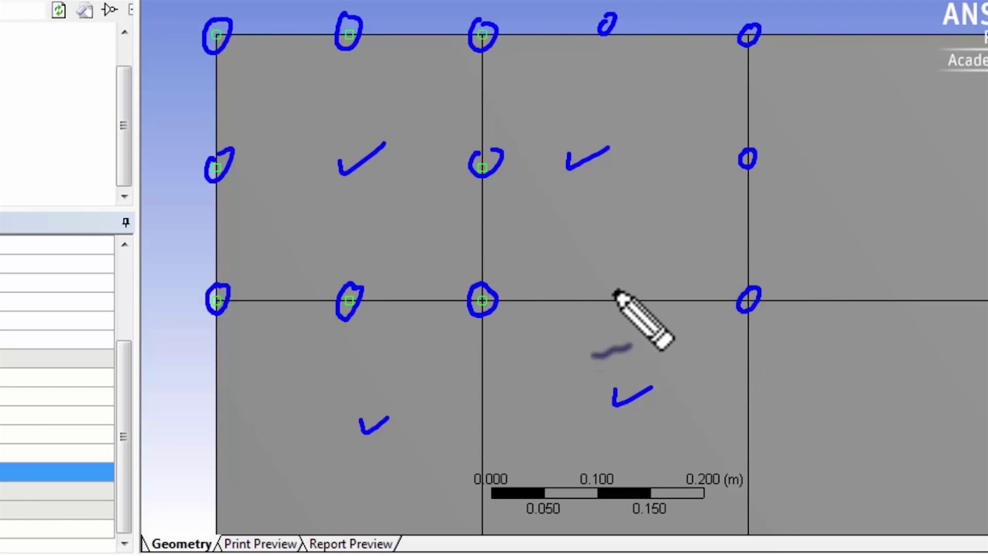
drag(617, 290, 624, 289)
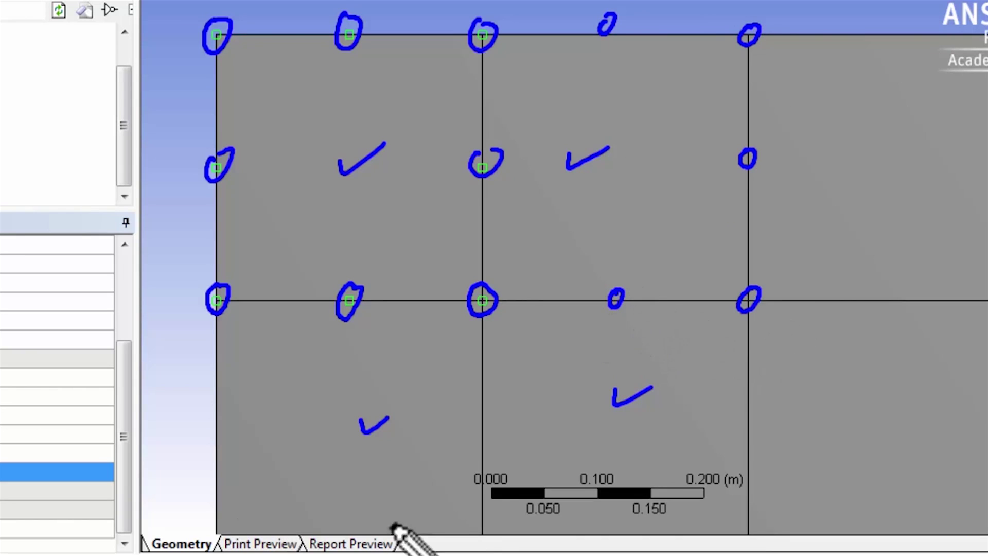